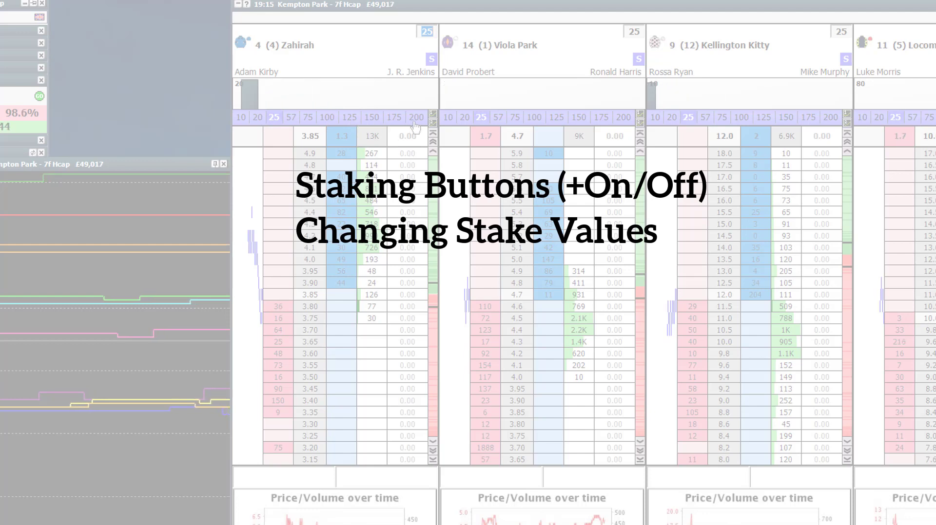
click(431, 59)
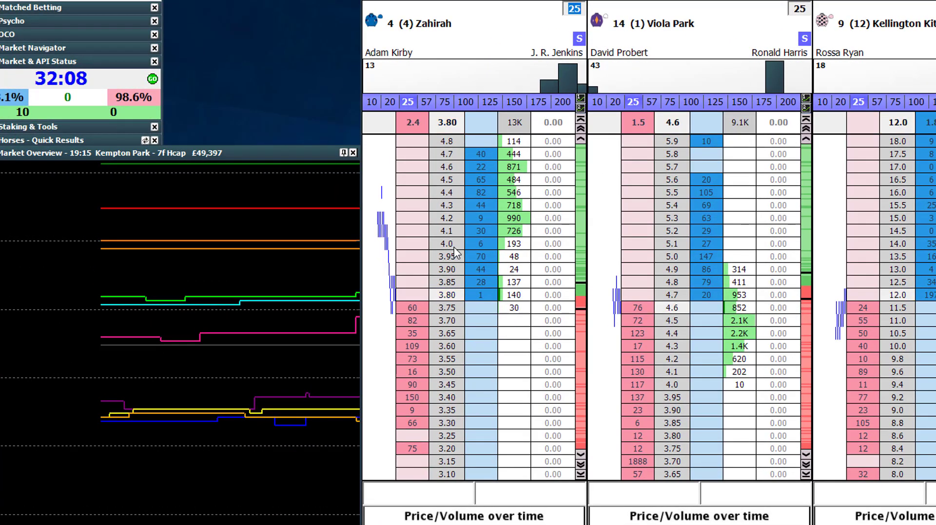
click(479, 221)
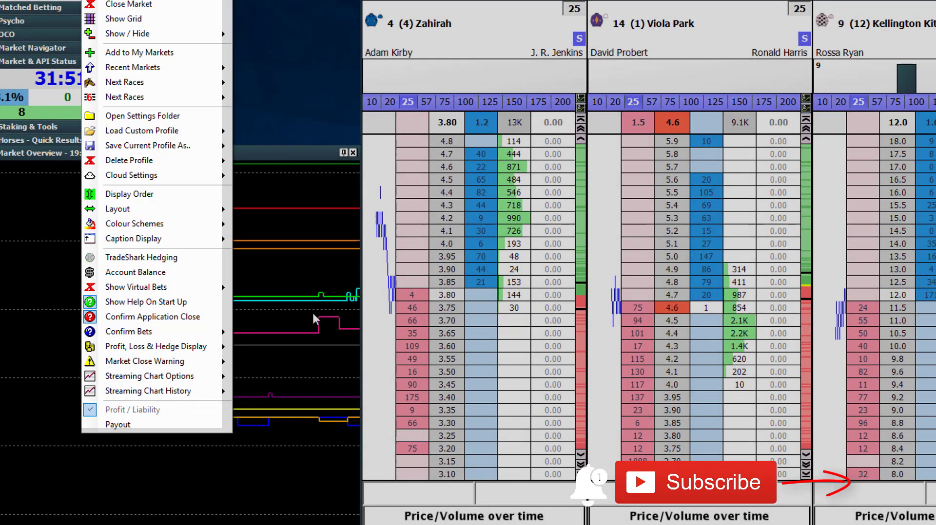
click(524, 14)
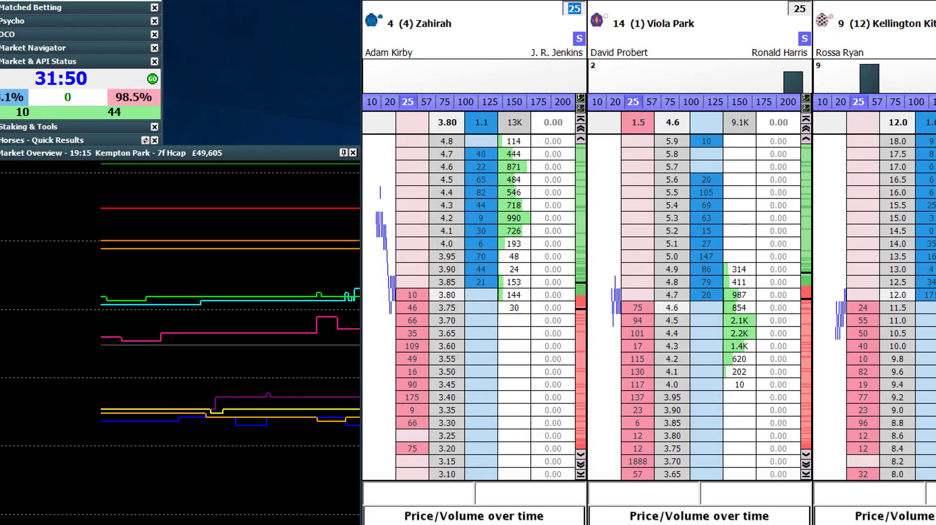
Step: Turn the ladder stake buttons off in the ladder layout settings
click(497, 1)
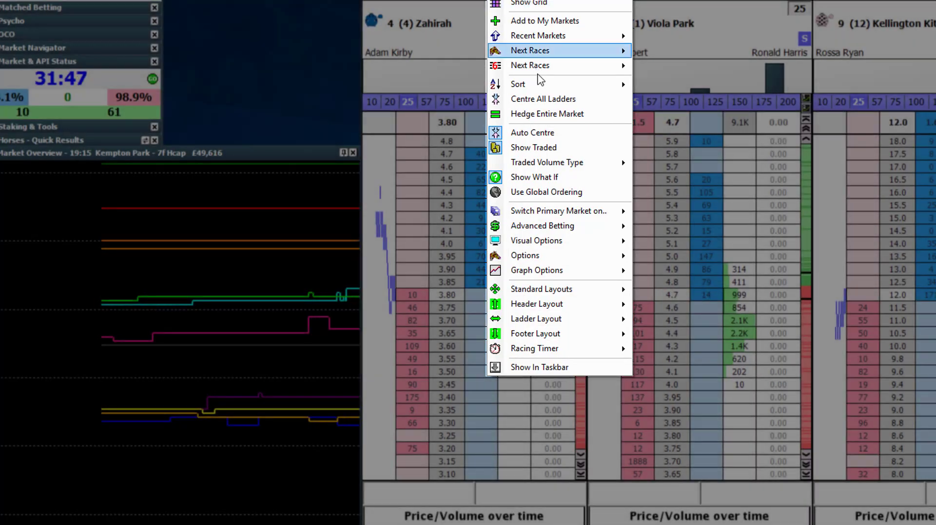
mouse_move(555, 326)
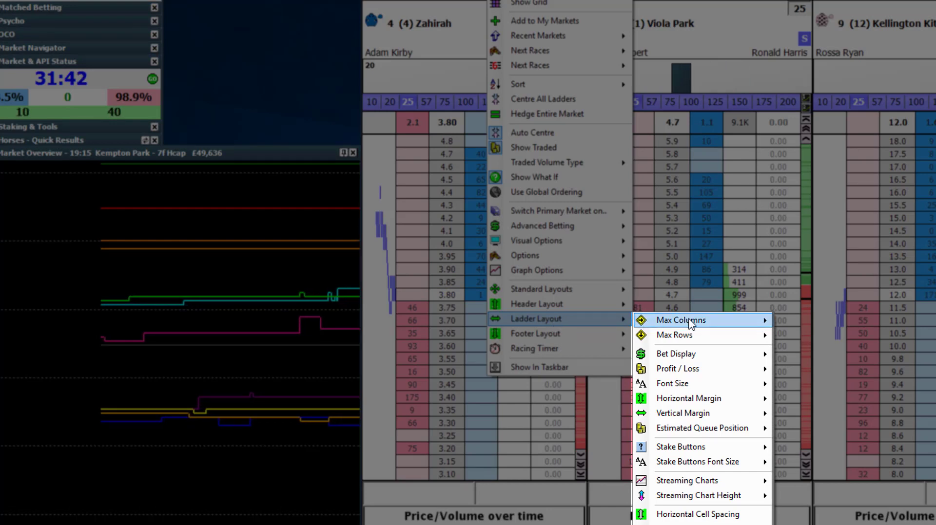
mouse_move(728, 322)
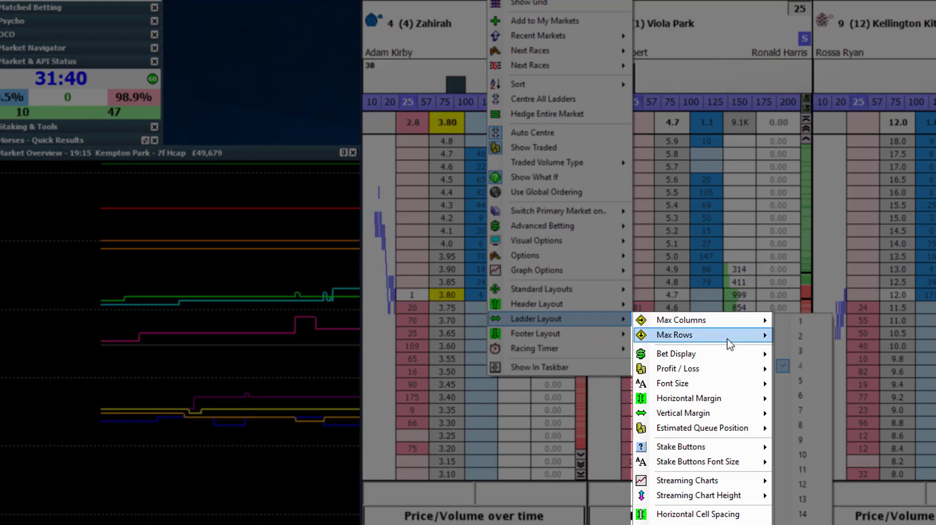
mouse_move(746, 369)
mouse_move(700, 453)
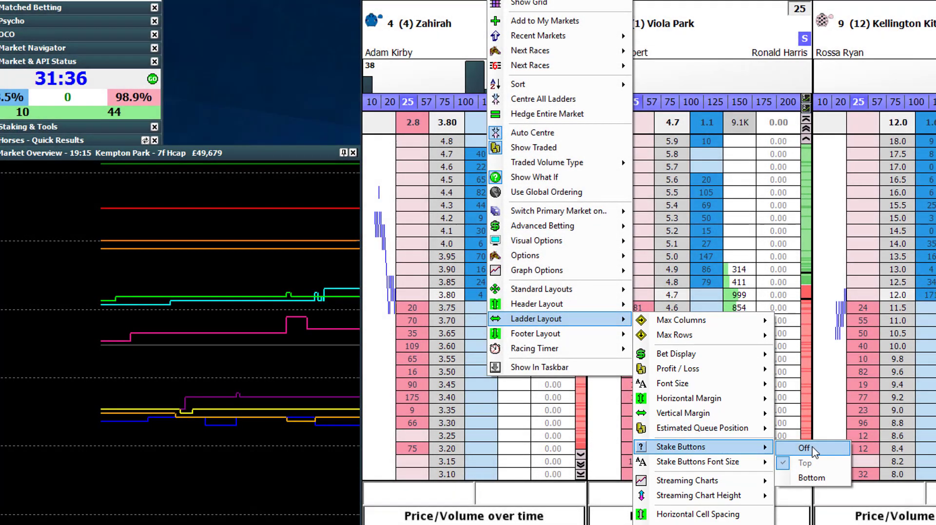
click(811, 449)
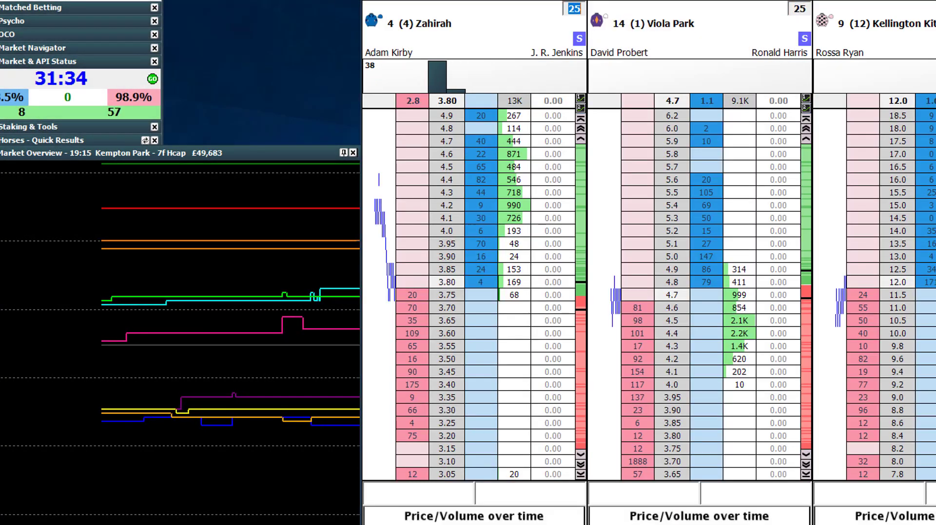
Step: Show the stake buttons at the bottom of the ladders through the ladder layout settings
right_click(438, 3)
mouse_move(574, 318)
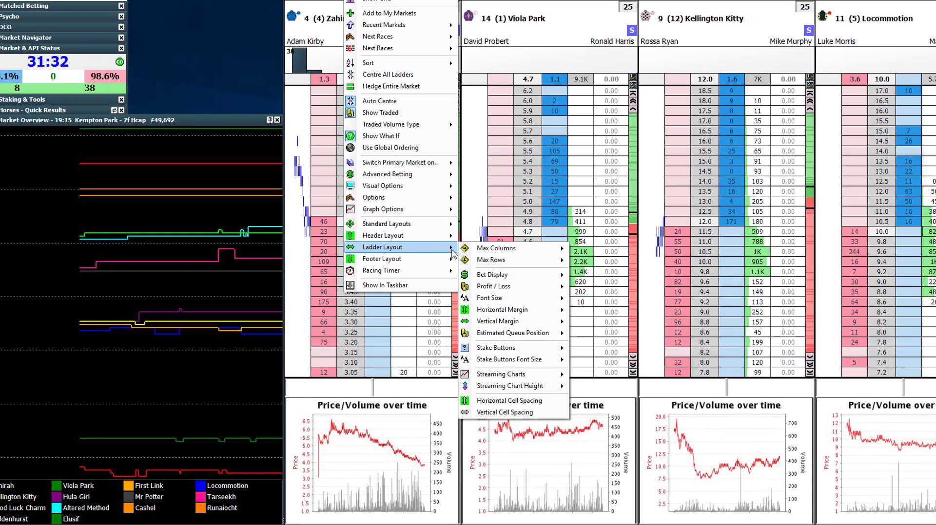
mouse_move(521, 349)
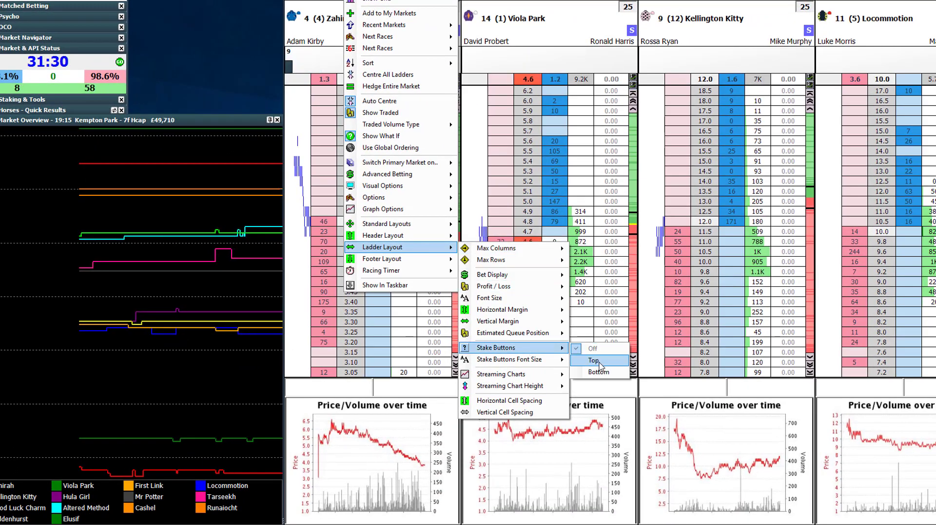
click(593, 360)
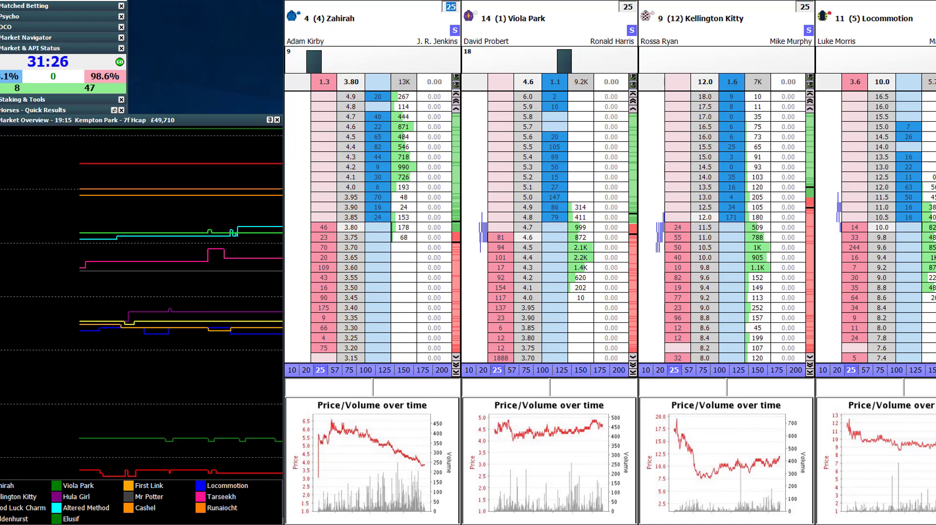
Step: Set the stake buttons' position in the ladder layout to Top
right_click(365, 0)
mouse_move(421, 252)
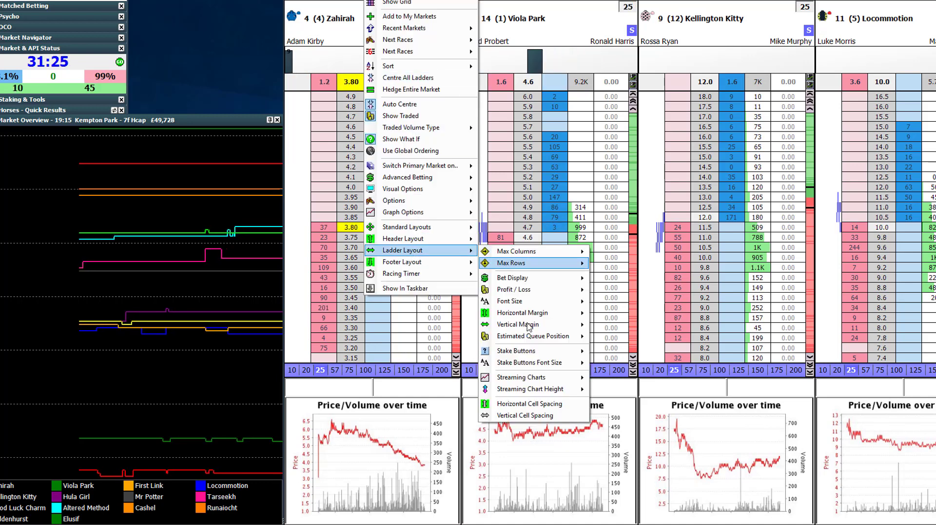
mouse_move(560, 351)
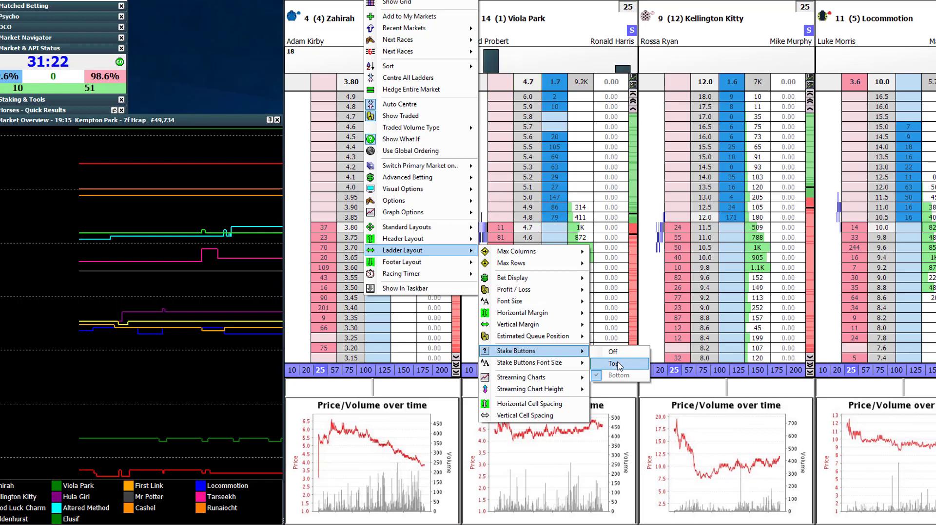
click(616, 364)
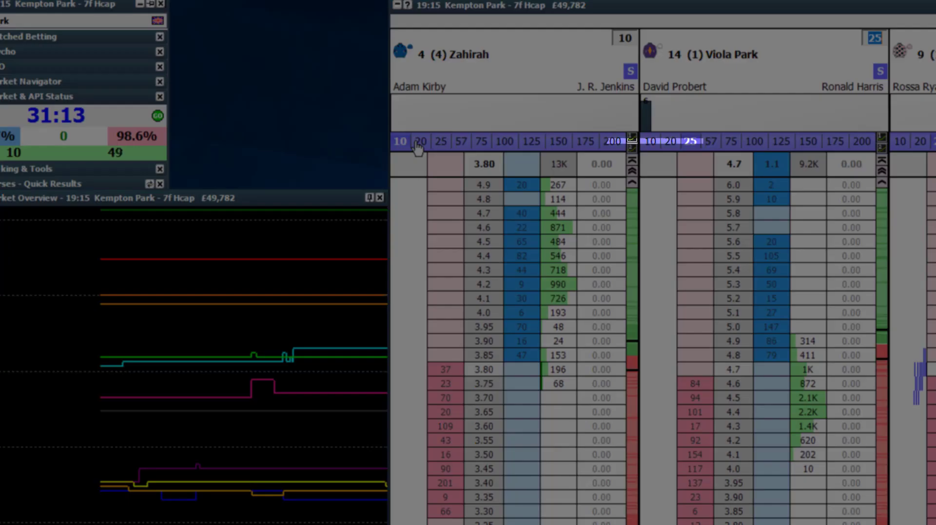
Step: Try the preset stakes 20, 25, 75 and 100 on the Zahirah ladder, ending with 57 selected
click(420, 142)
click(440, 142)
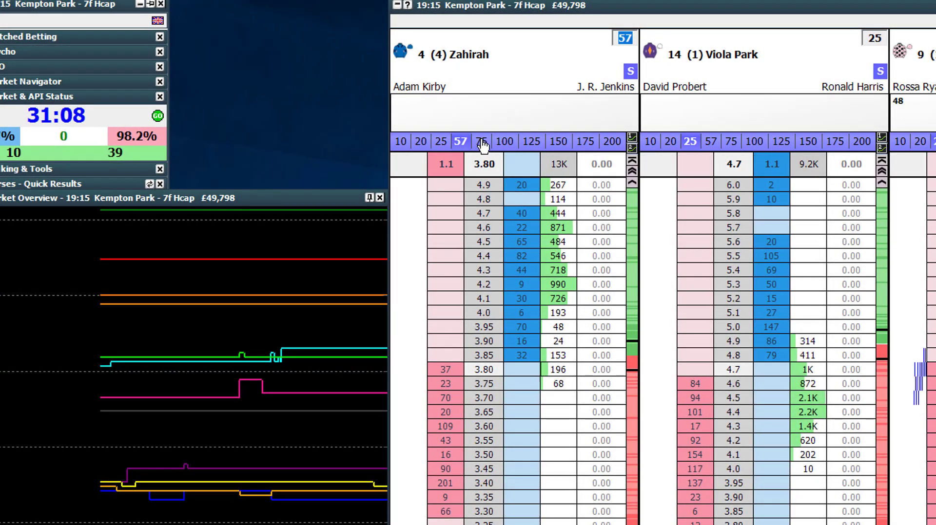
click(483, 143)
click(504, 143)
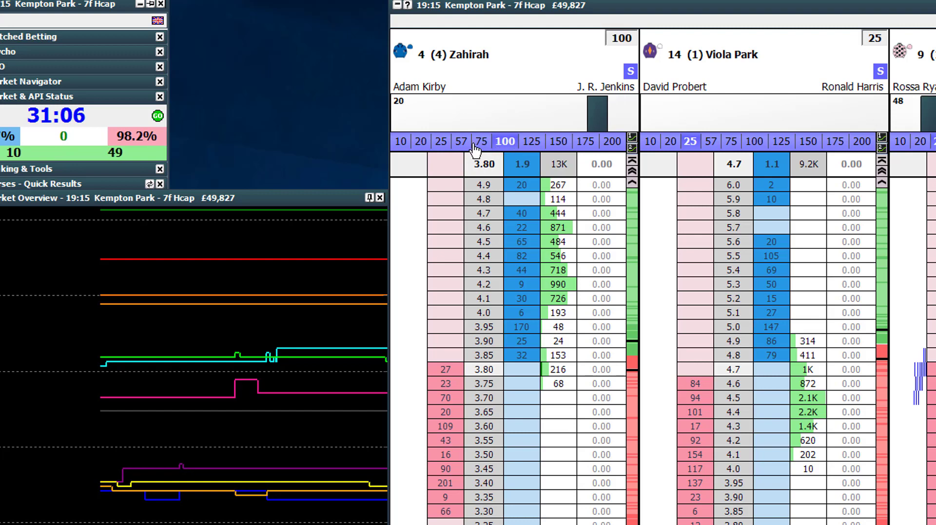
click(464, 144)
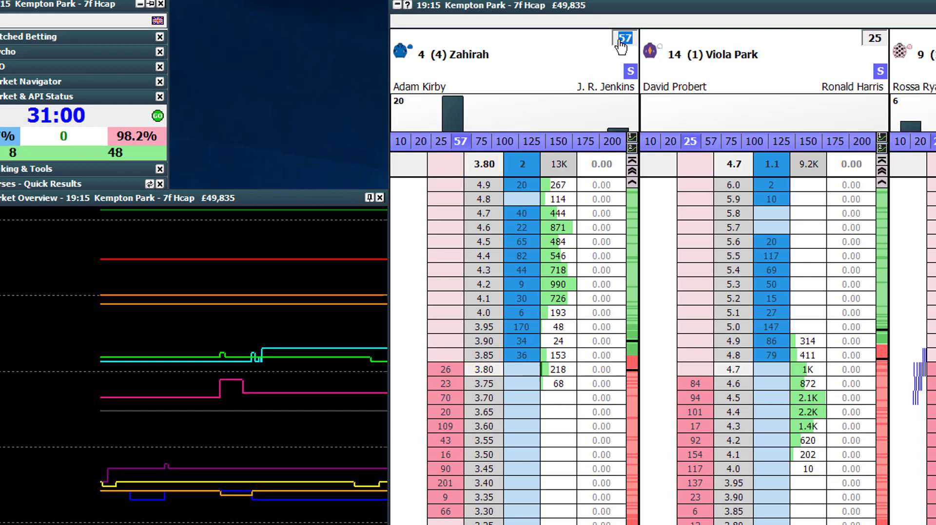
Step: Enter a custom stake of 88 for the Zahirah ladder
text(88)
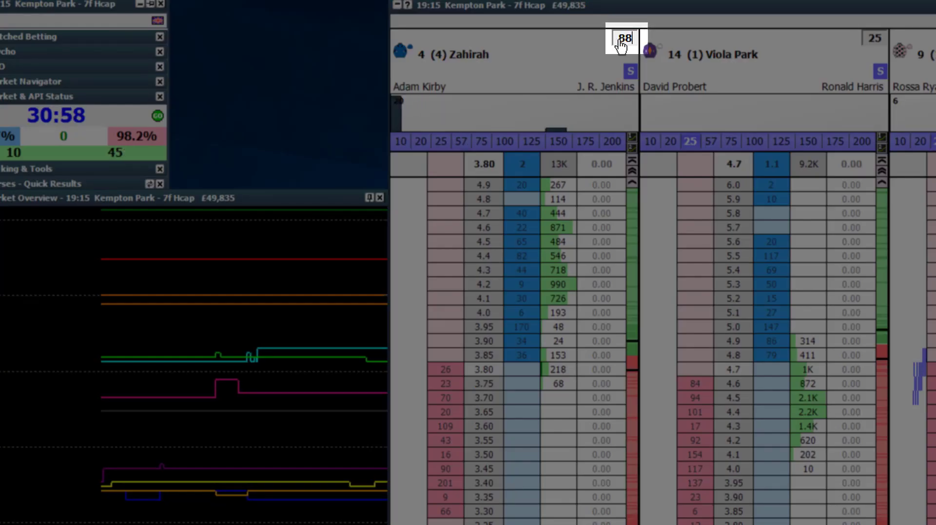
key(Return)
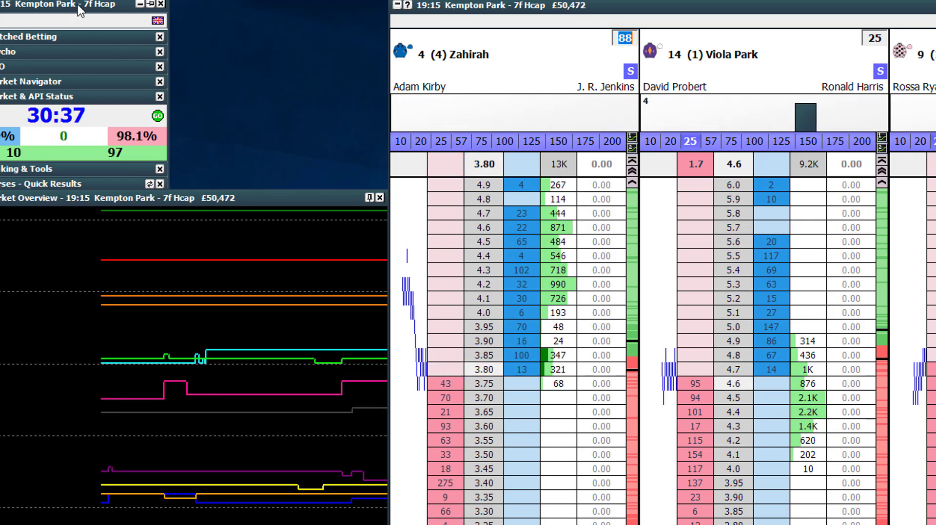
Step: Open the application's settings folder and go into the Pre-Race profile folder
right_click(80, 7)
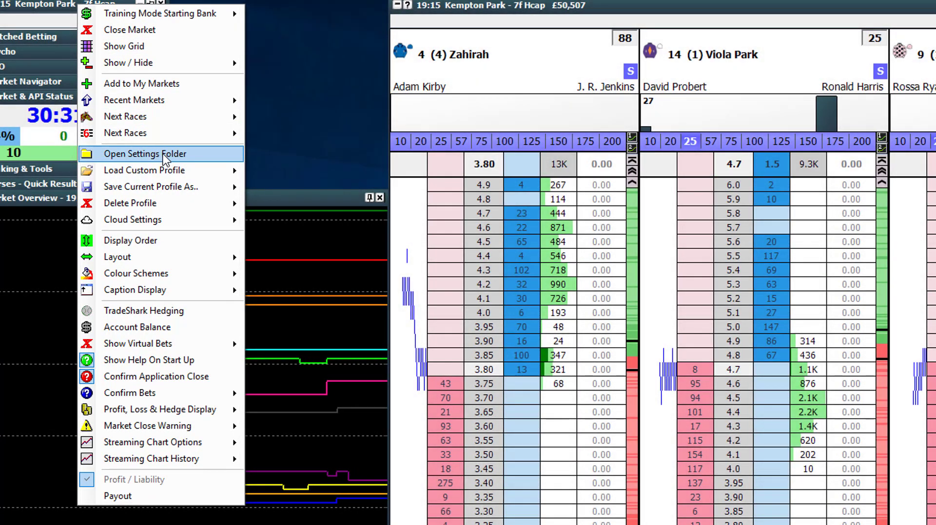
mouse_move(178, 173)
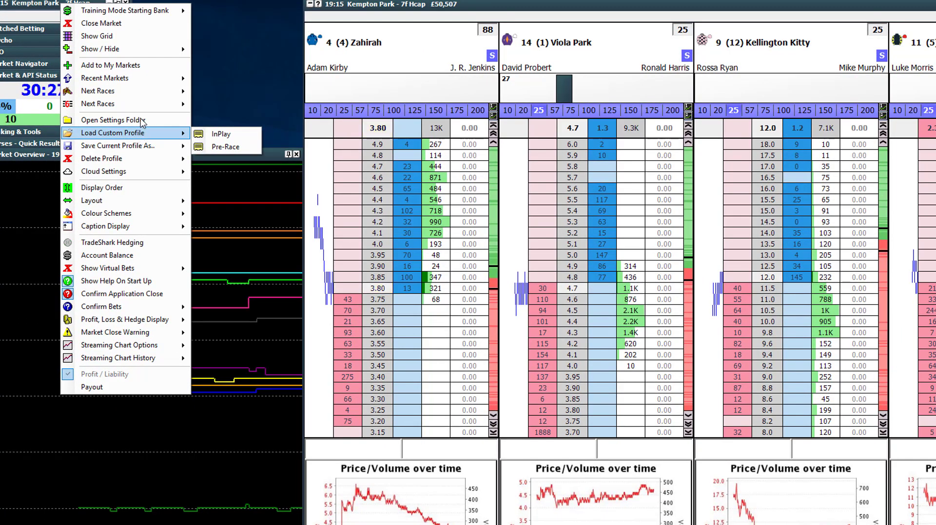
click(141, 120)
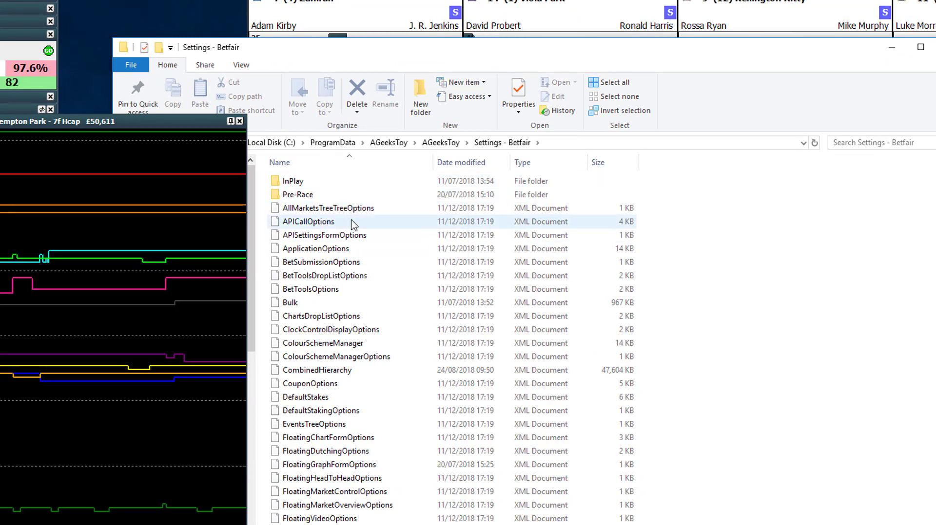
double_click(302, 196)
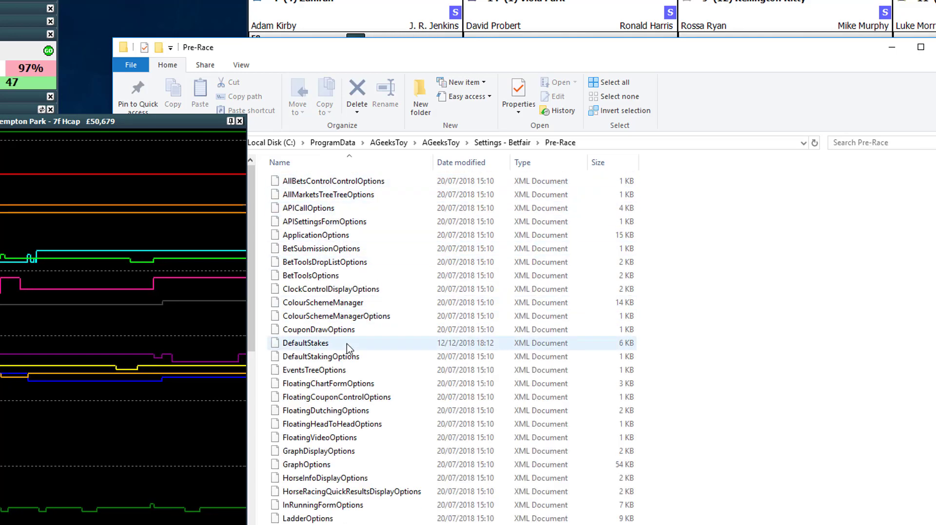
Step: Locate the DefaultStakes XML file in the Pre-Race folder and open it in Notepad
scroll(348, 349, down, 1)
scroll(347, 349, down, 3)
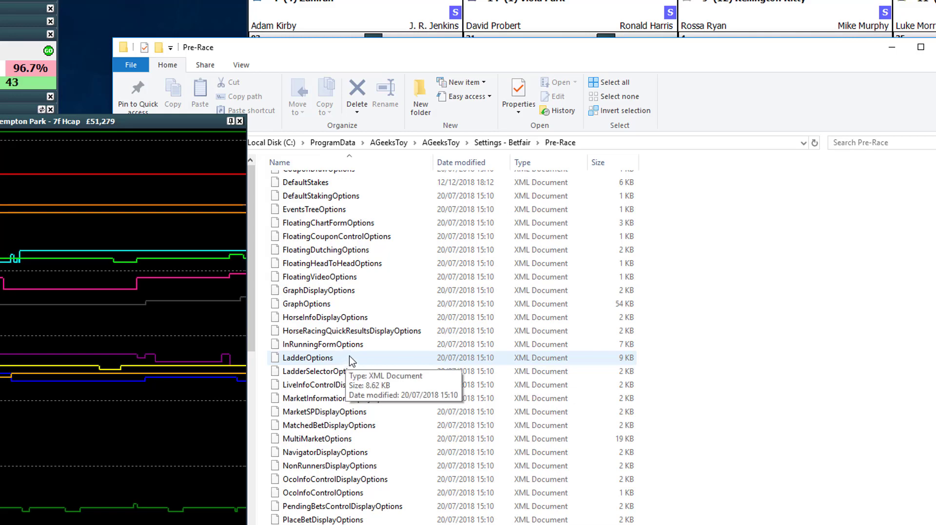
scroll(382, 344, down, 1)
scroll(382, 347, down, 2)
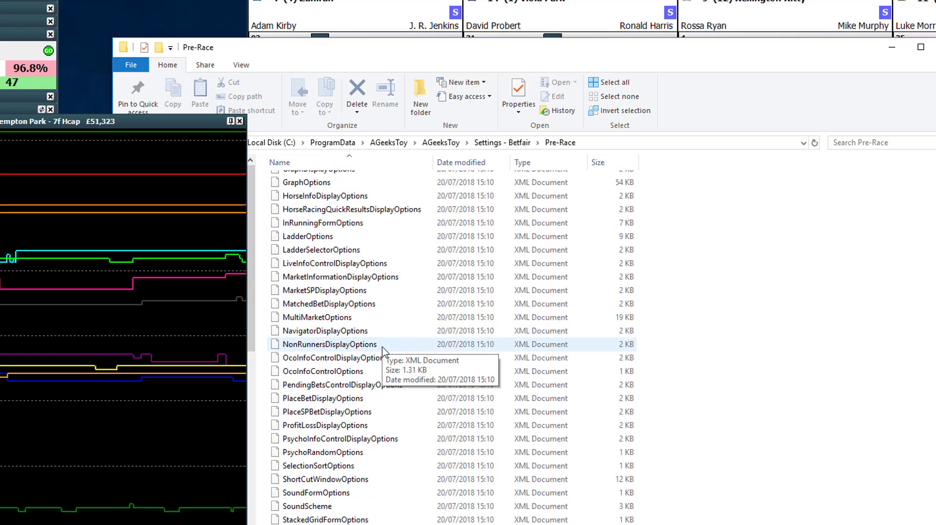
scroll(382, 348, up, 5)
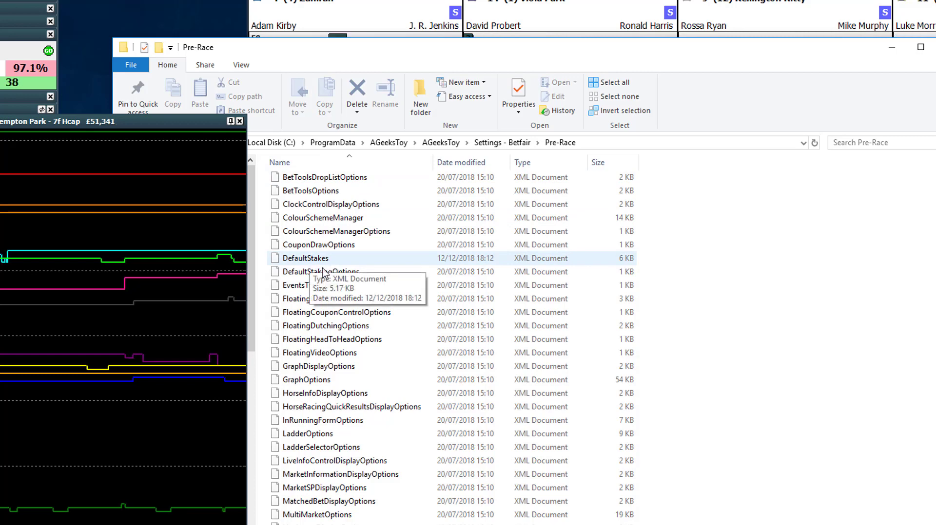
click(308, 263)
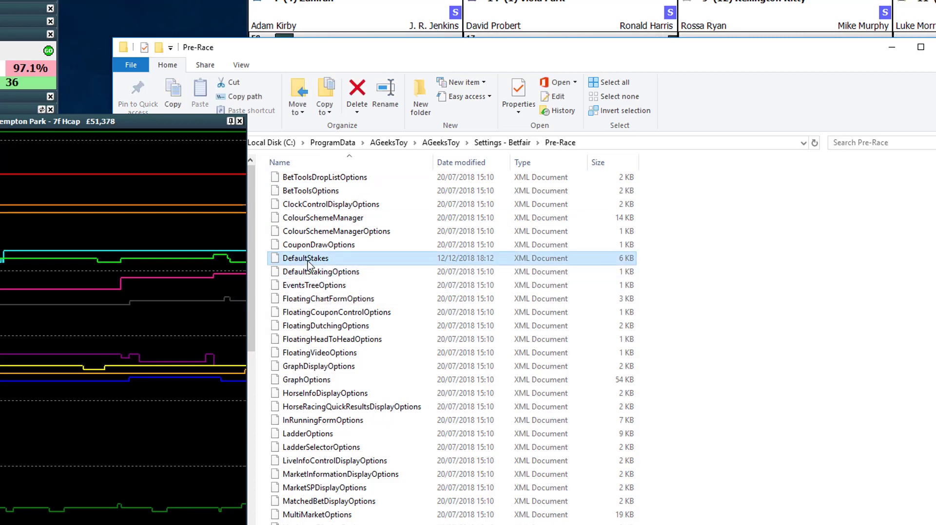
right_click(312, 261)
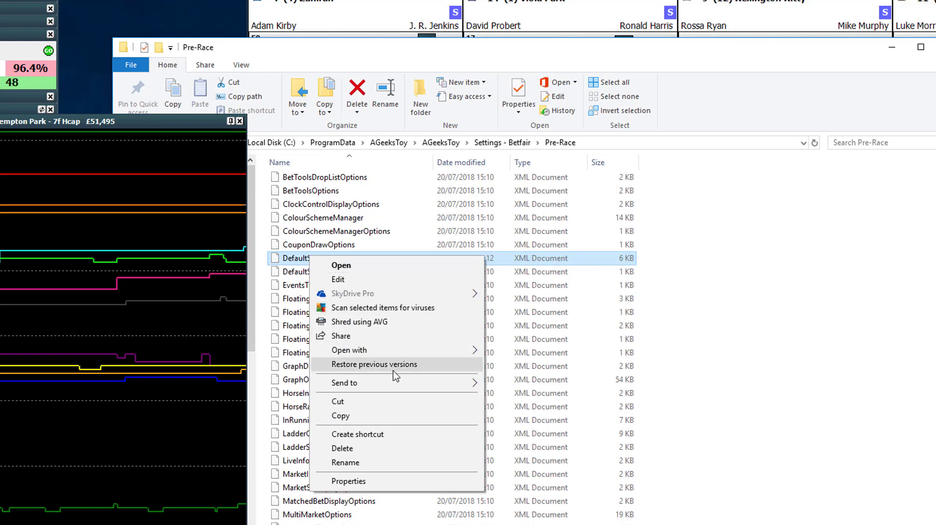
mouse_move(415, 352)
click(520, 385)
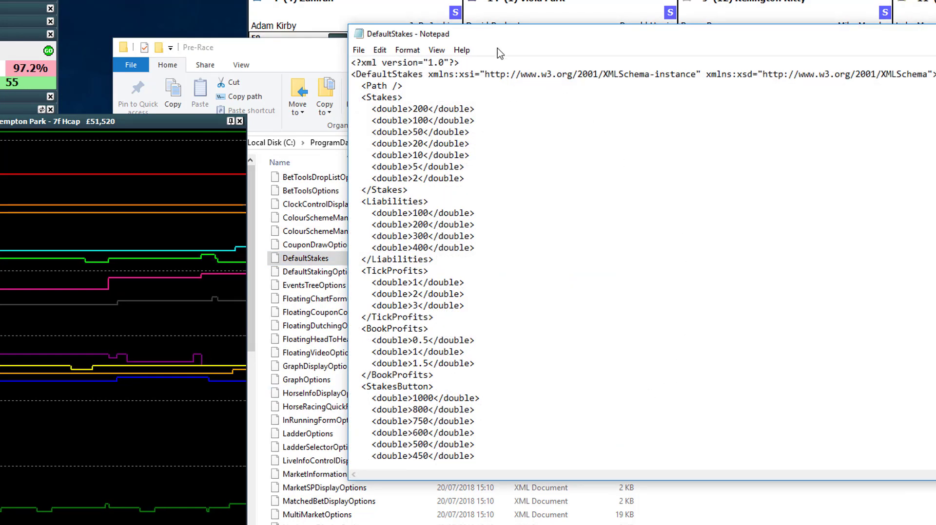
Step: In the StakesButton section of DefaultStakes, replace the 75 entry with 88 and the 100 entry with 104, and save the file
drag(498, 41, 511, 97)
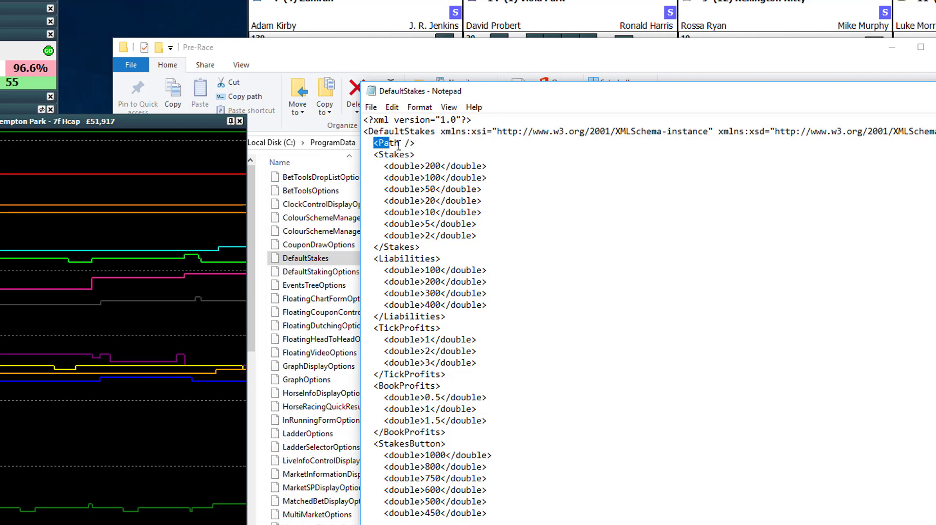
drag(398, 145, 422, 155)
click(438, 154)
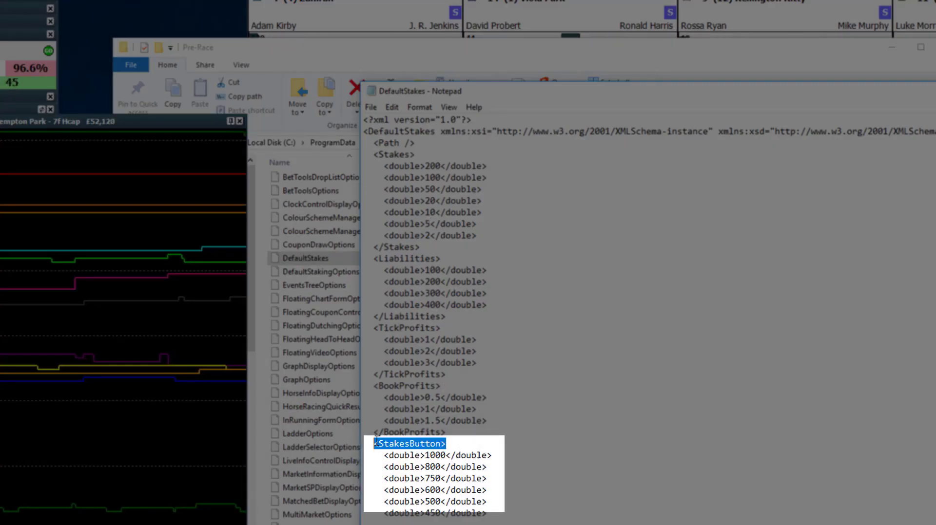
scroll(470, 360, down, 7)
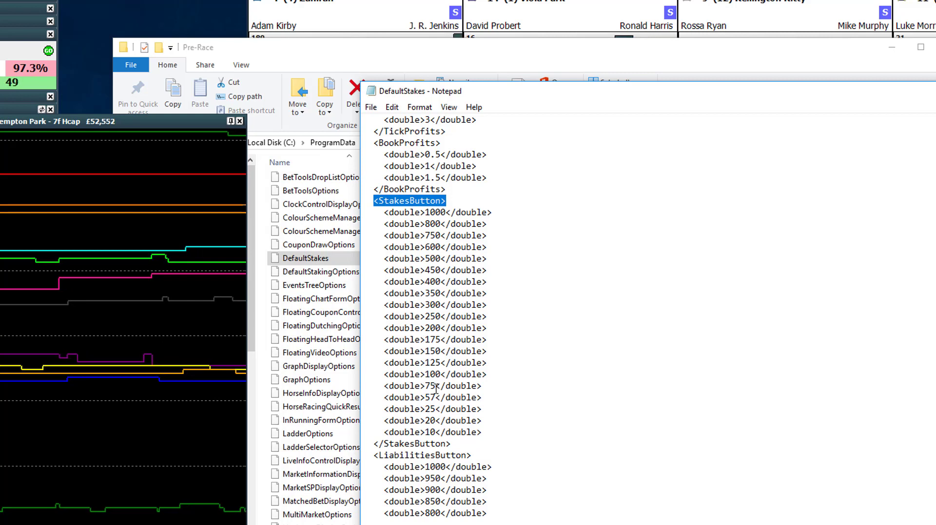
drag(435, 389, 426, 388)
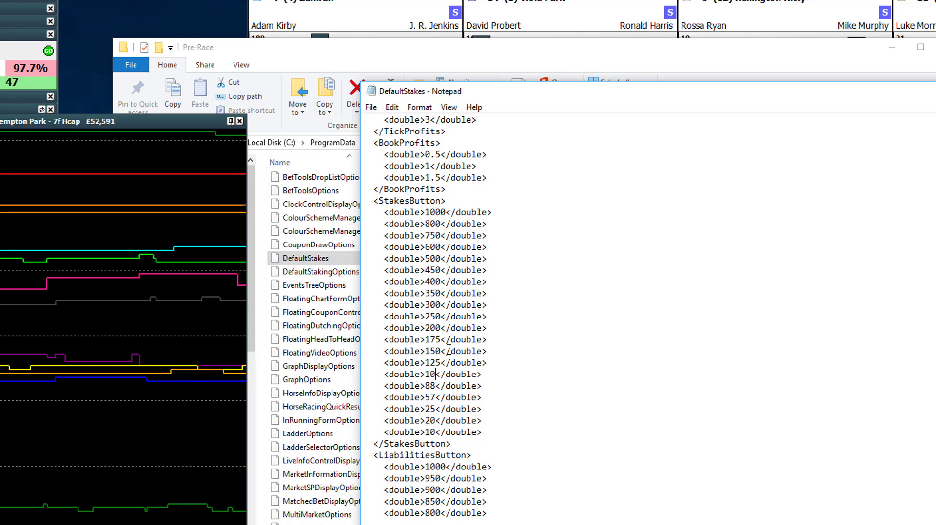
click(371, 107)
click(393, 149)
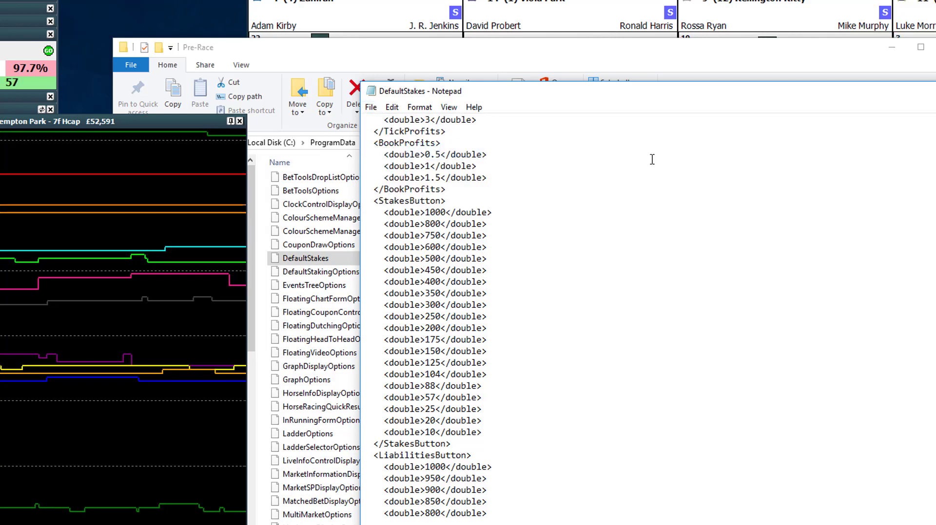
drag(789, 100, 716, 118)
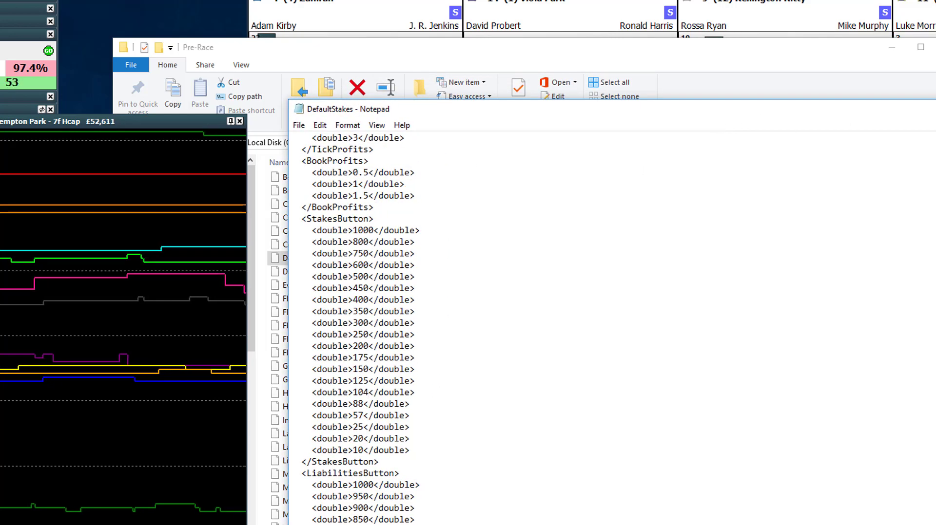
Step: Close the DefaultStakes file and the Pre-Race folder window, and reload the Pre-Race custom profile
click(935, 109)
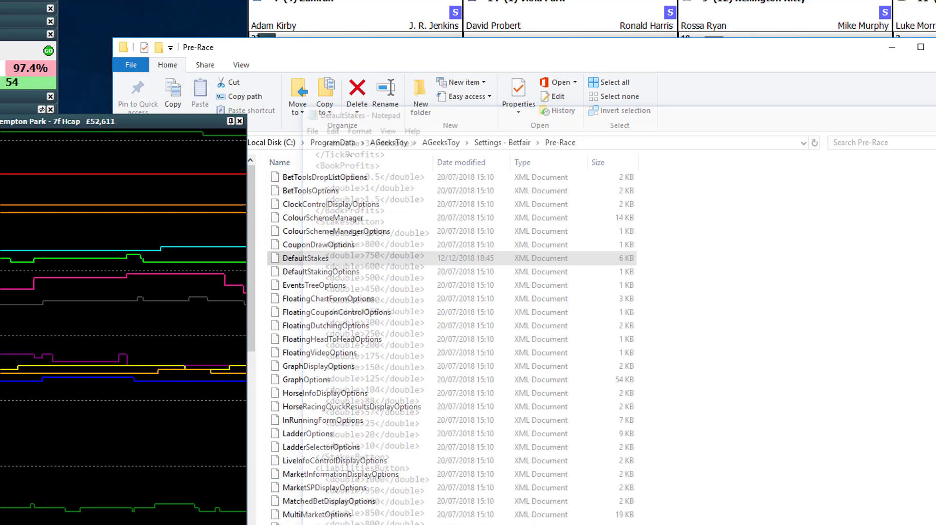
click(935, 47)
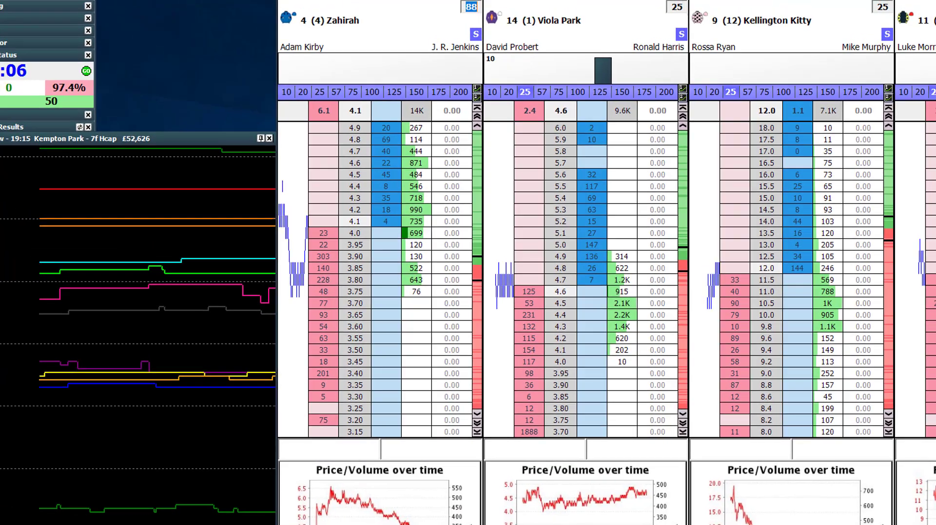
right_click(82, 6)
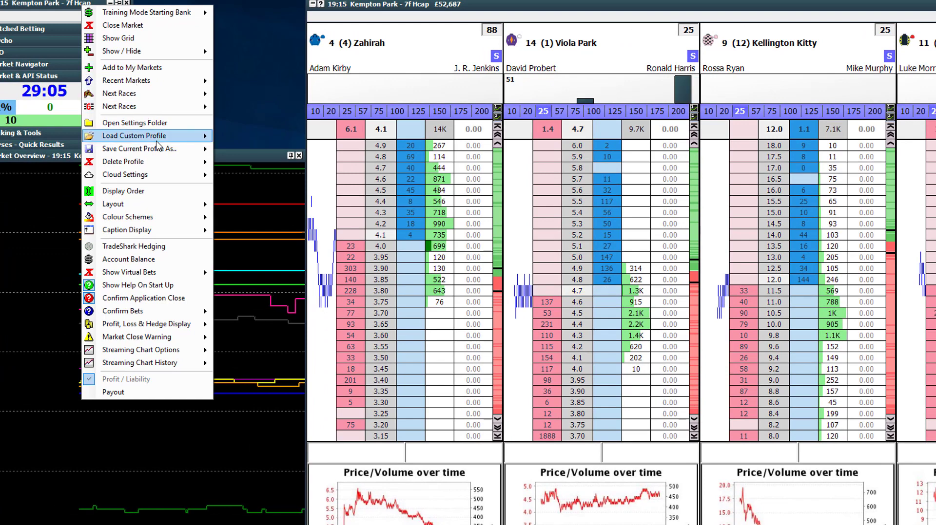
mouse_move(157, 138)
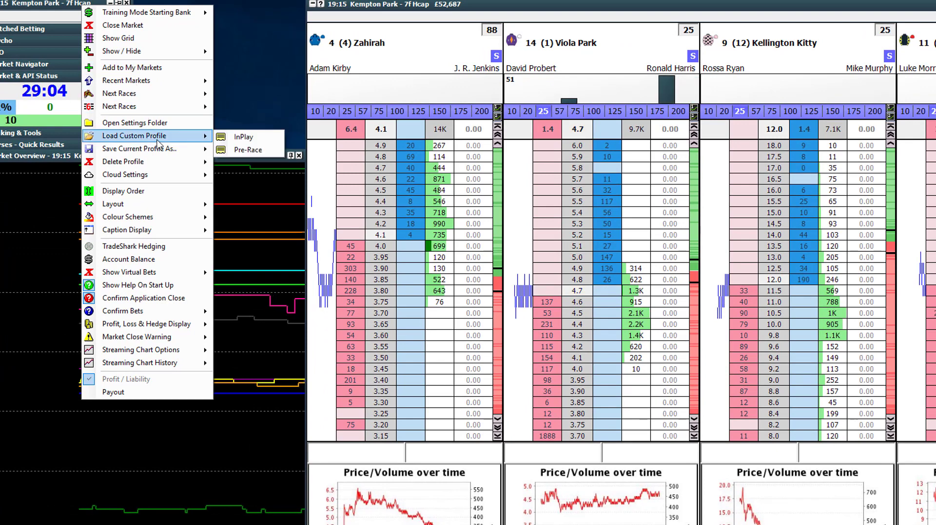
click(253, 150)
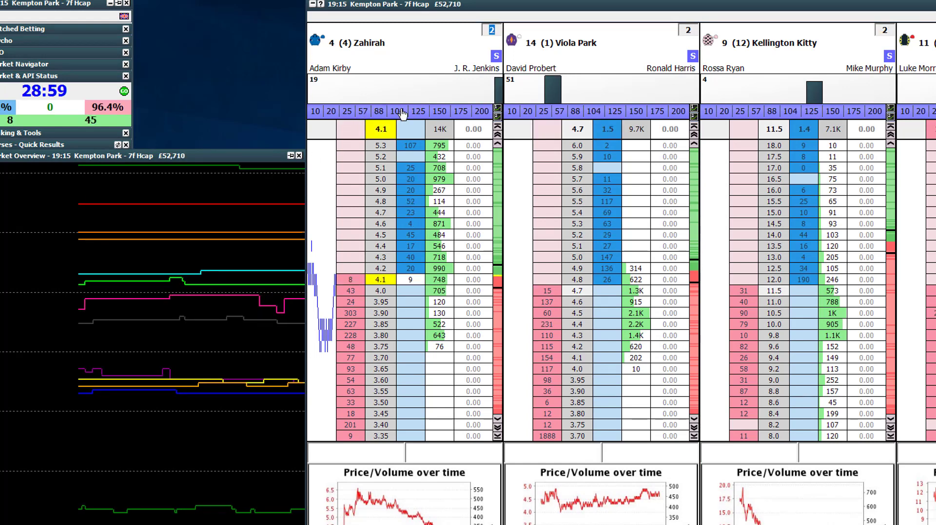
Step: Try the customised staking buttons on the Zahirah ladder by choosing stakes of 57, 88 and finally 104
click(364, 112)
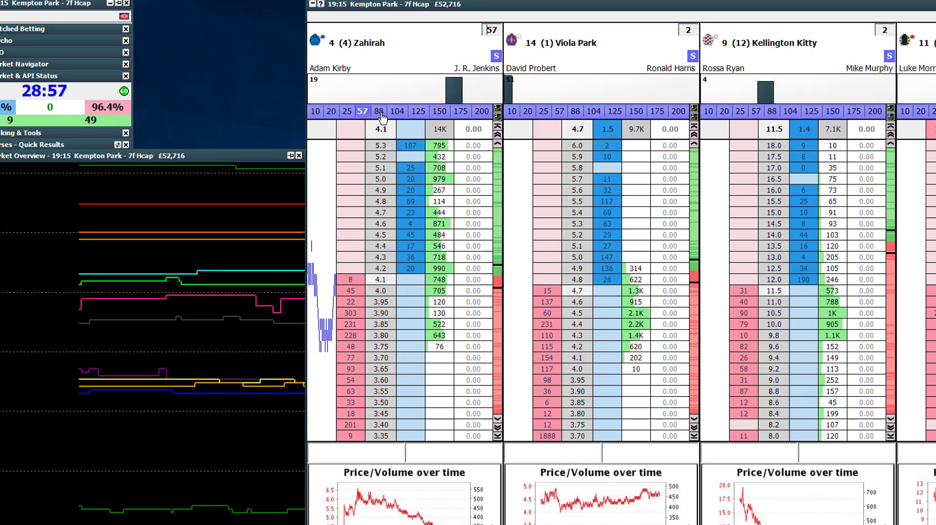
click(379, 112)
click(397, 112)
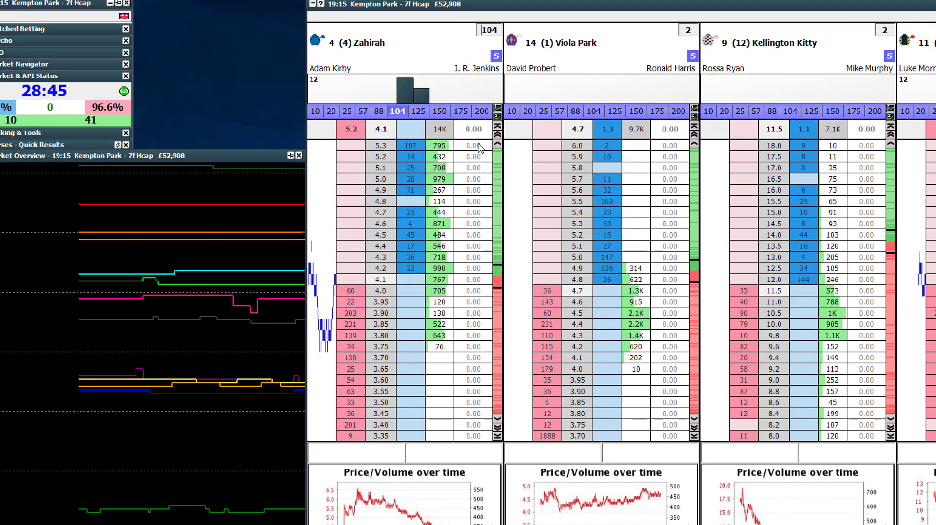
double_click(489, 31)
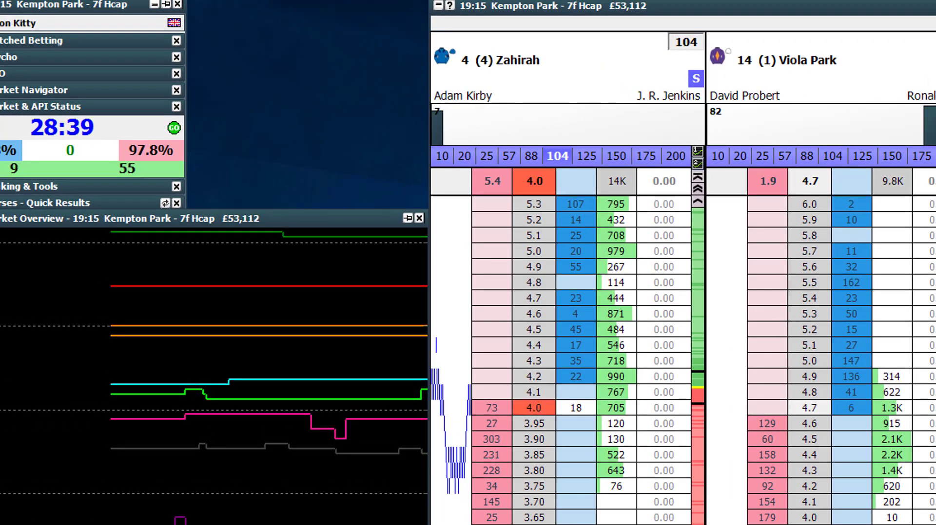
Step: Switch the Zahirah ladder from Stake to Liability staking and choose a liability of 100
click(697, 80)
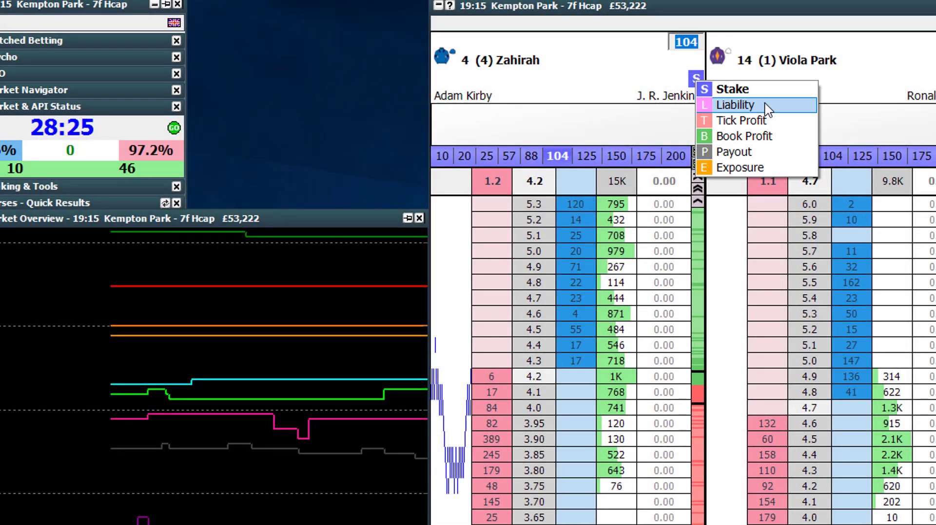
click(768, 107)
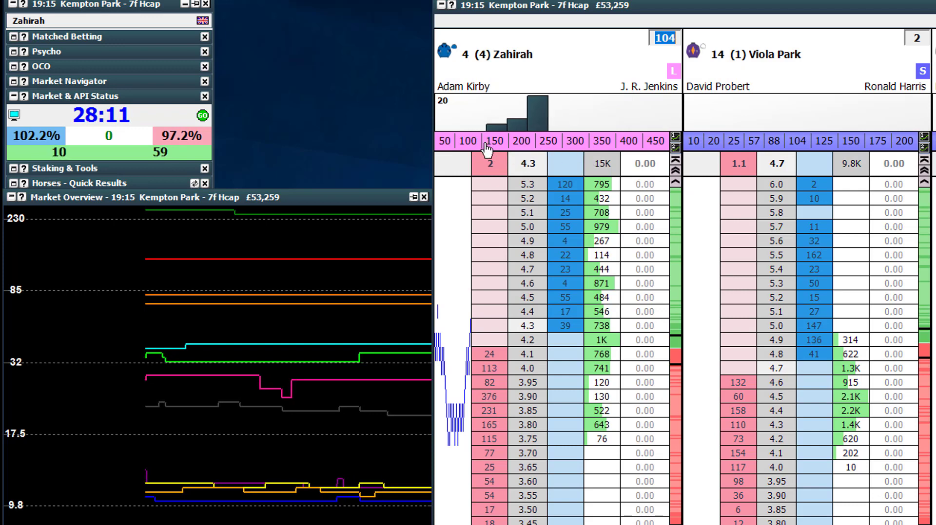
click(468, 141)
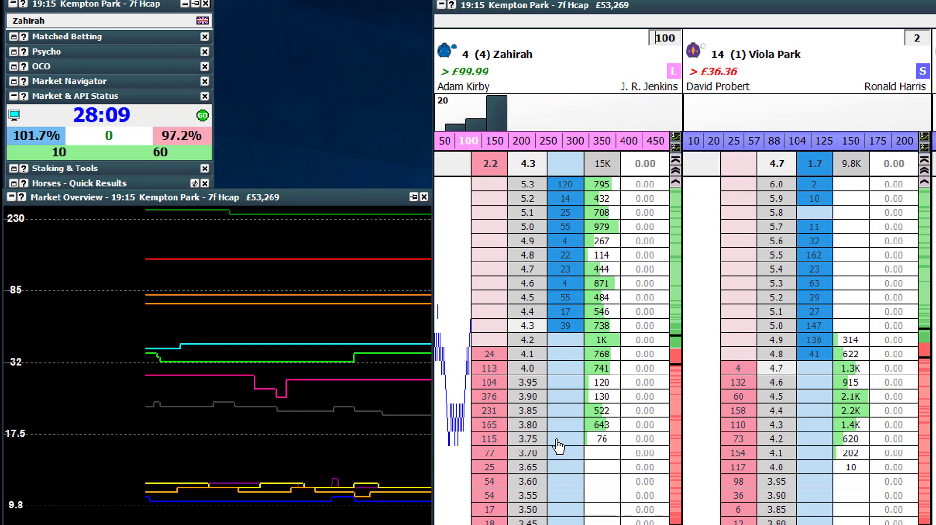
Step: Place a lay bet on Zahirah at odds of 1.50 using the 100 liability
scroll(524, 409, down, 8)
scroll(523, 411, down, 16)
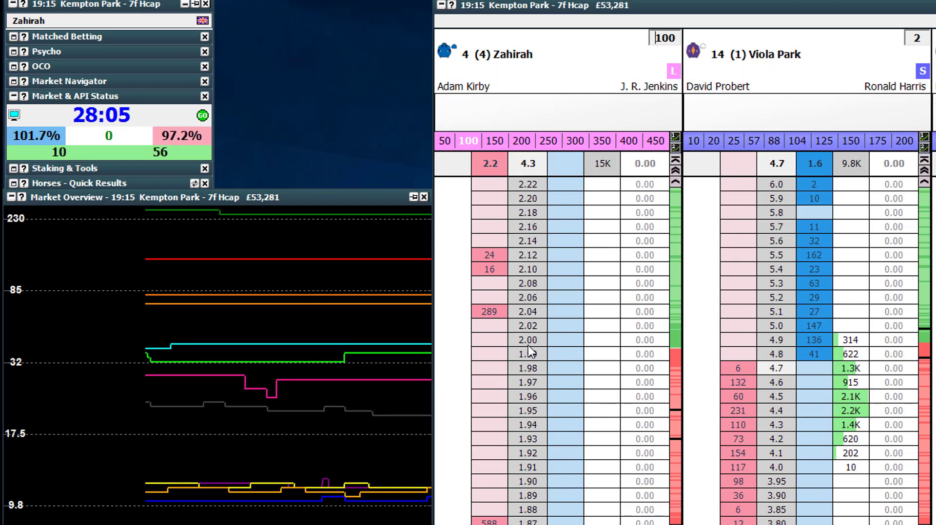
click(488, 341)
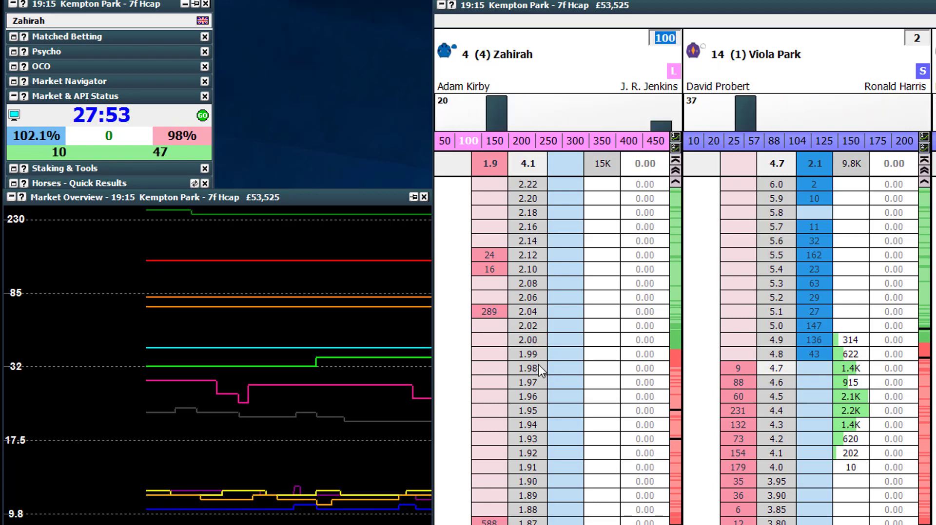
scroll(532, 364, down, 1)
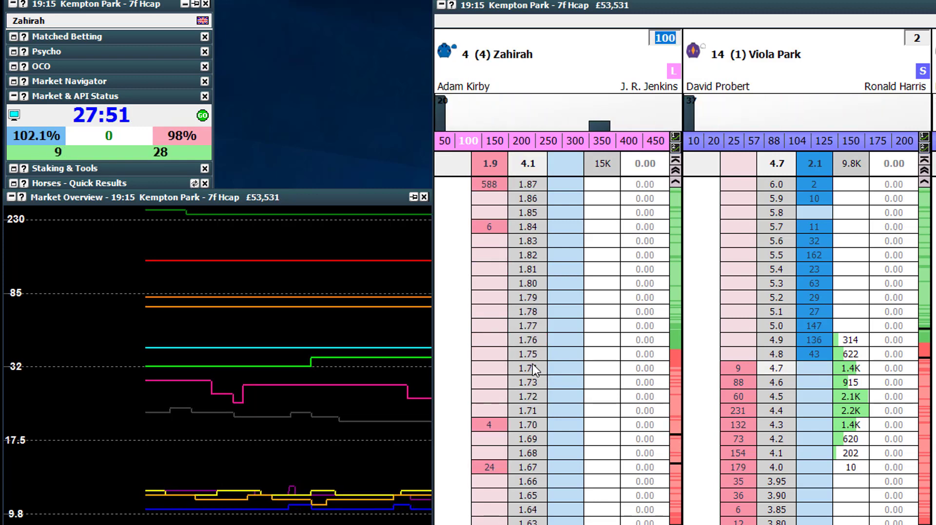
scroll(532, 364, down, 2)
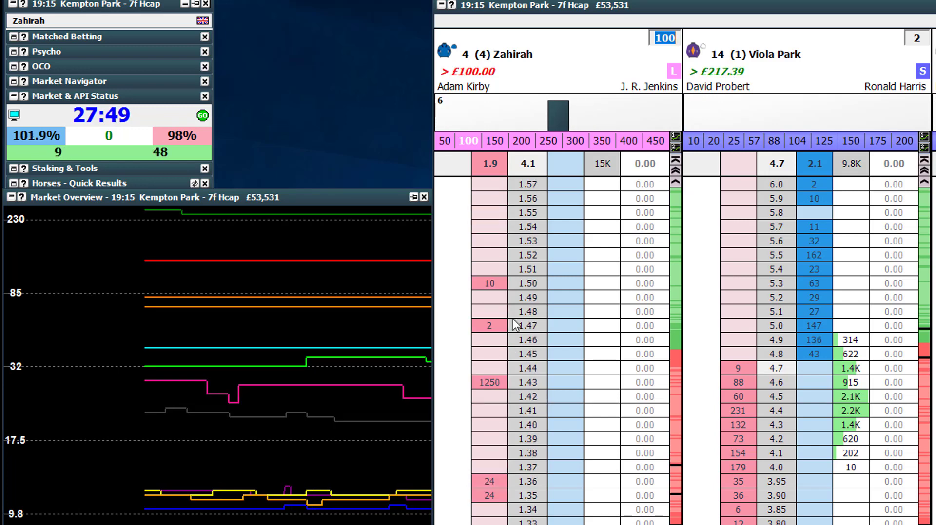
click(528, 283)
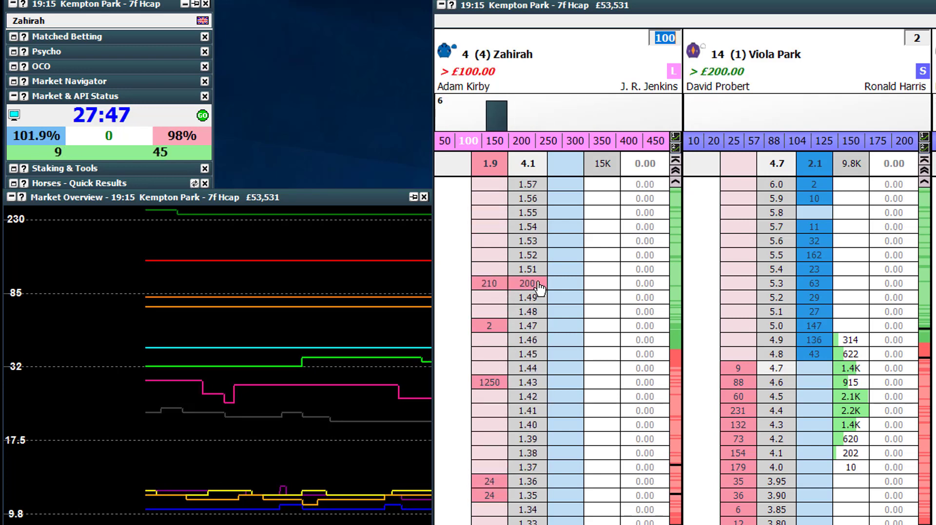
Step: Open the staking type choices for the Zahirah ladder
scroll(534, 316, up, 1)
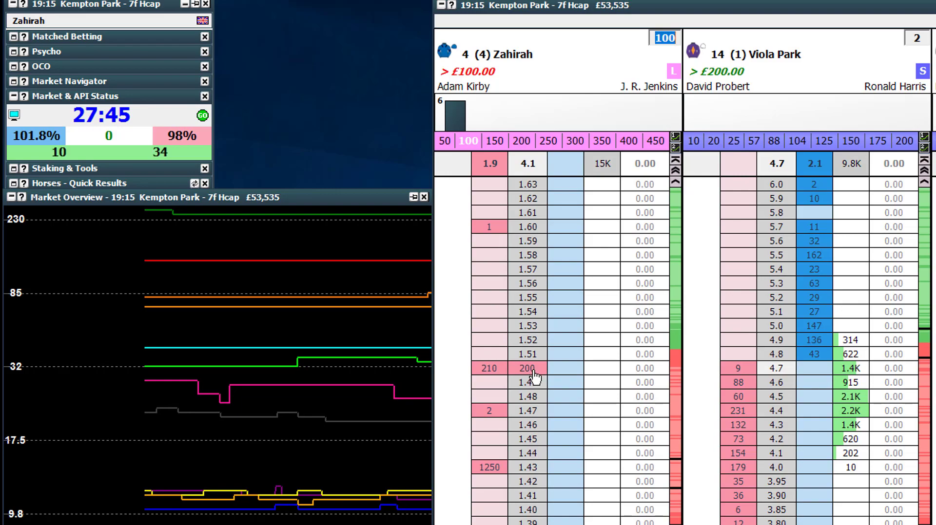
scroll(534, 376, up, 2)
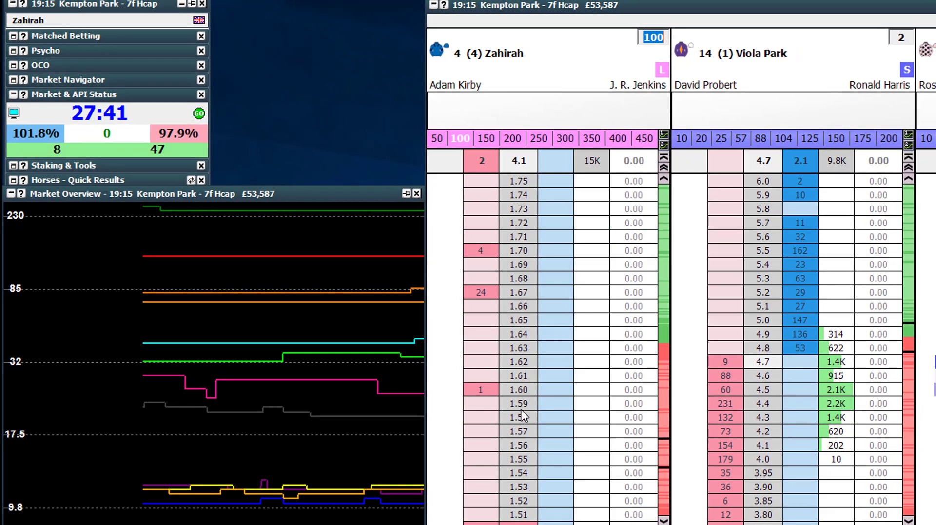
scroll(529, 438, up, 1)
scroll(468, 388, up, 5)
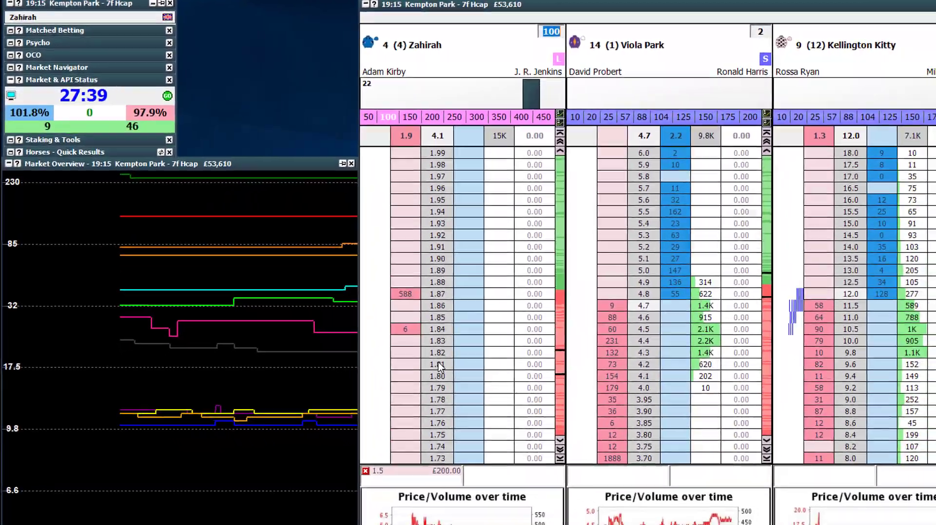
scroll(370, 309, up, 7)
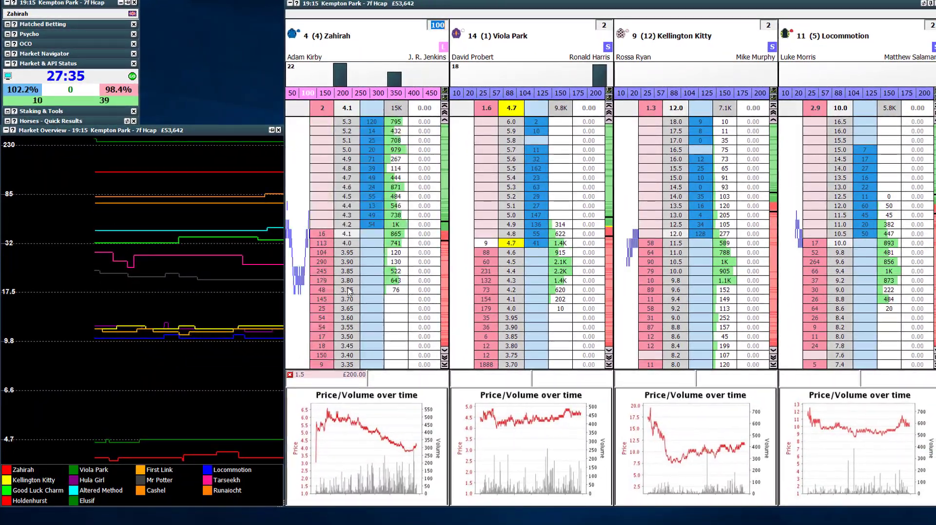
scroll(348, 292, up, 1)
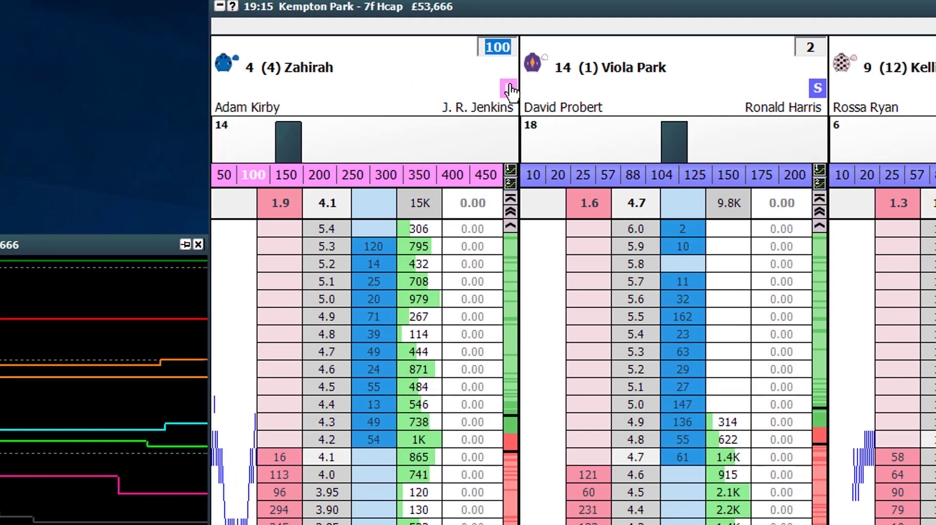
click(509, 89)
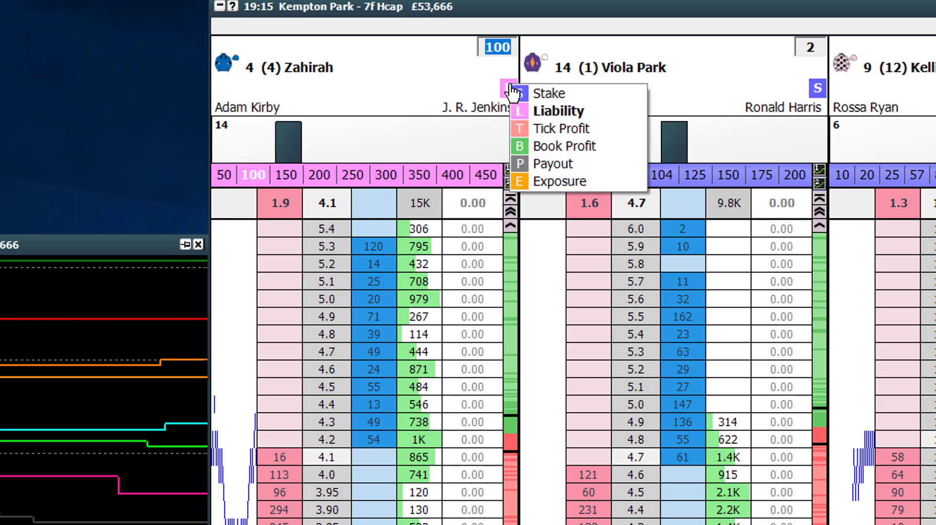